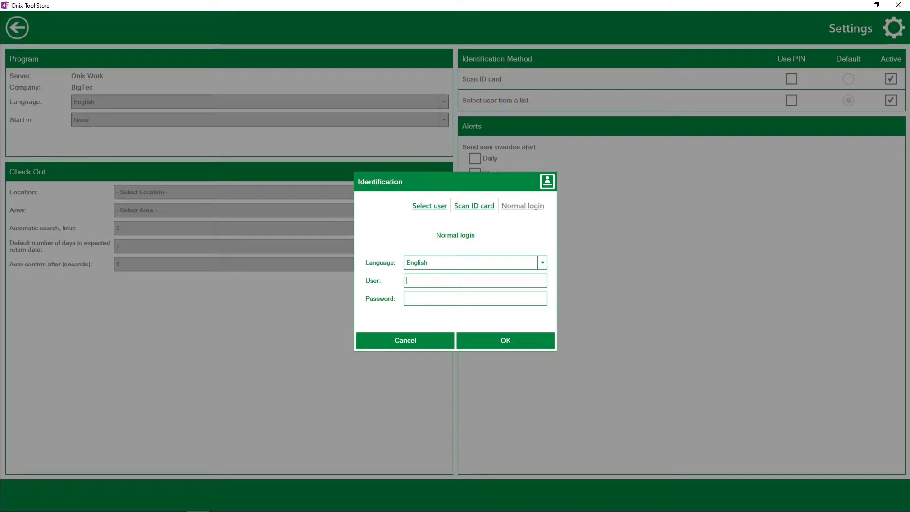
# - Log in under Normal login with the administrator's e-mail and password to unlock Settings
pyautogui.write('.com********')
pyautogui.press('Return')
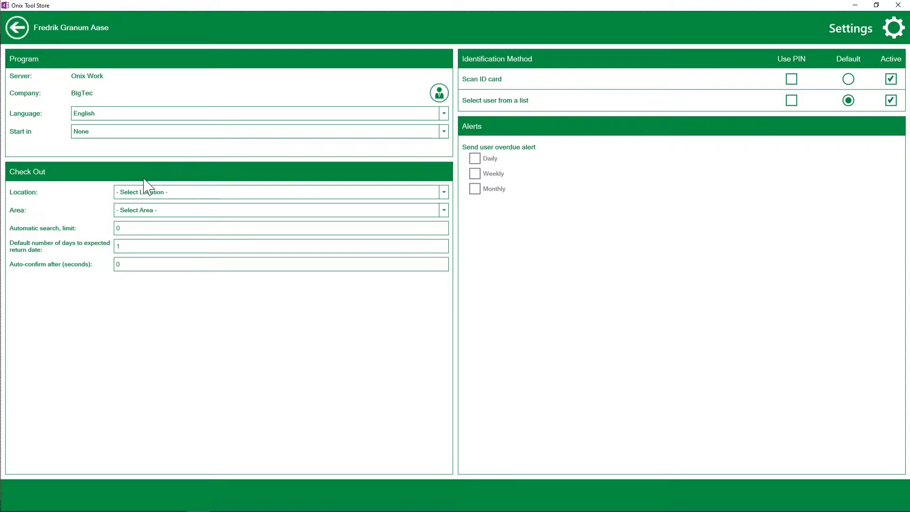
# - Choose Tool Store as the Check Out Location, then go back to the main menu
pyautogui.click(139, 194)
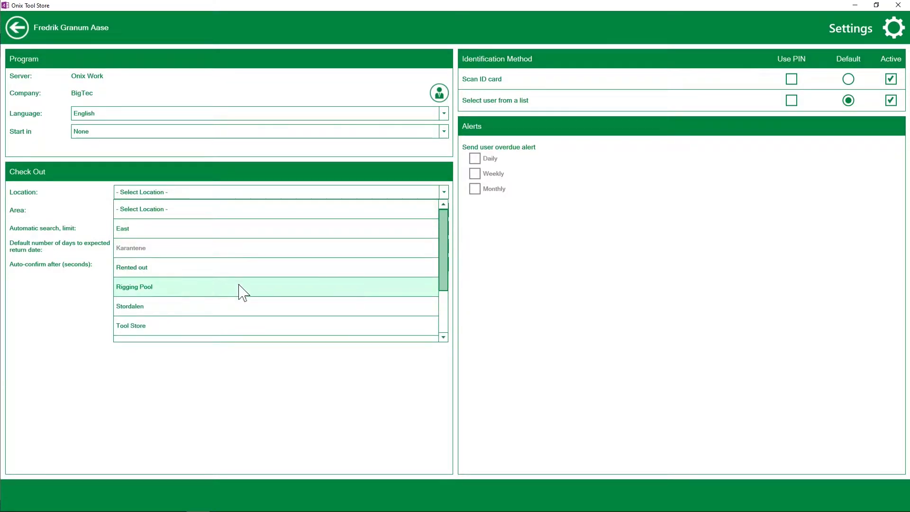
pyautogui.scroll(-2, 446, 260)
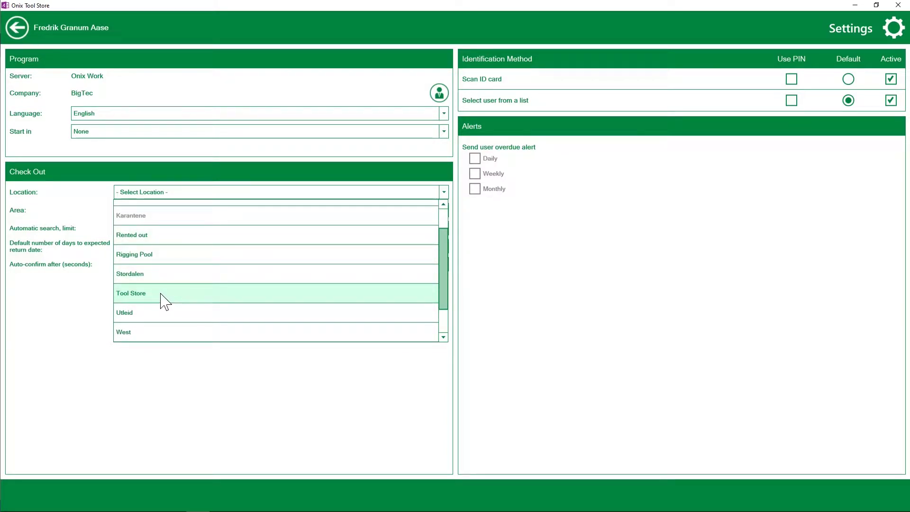
pyautogui.click(163, 299)
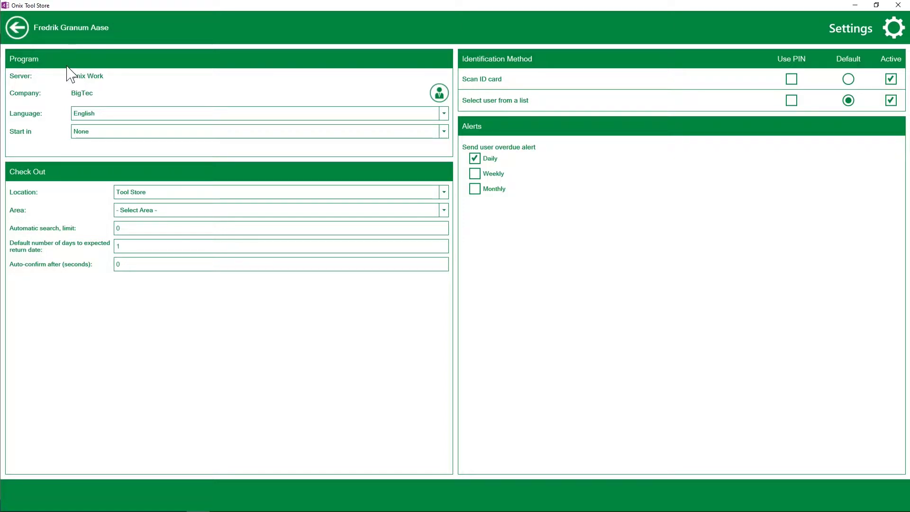
pyautogui.click(18, 28)
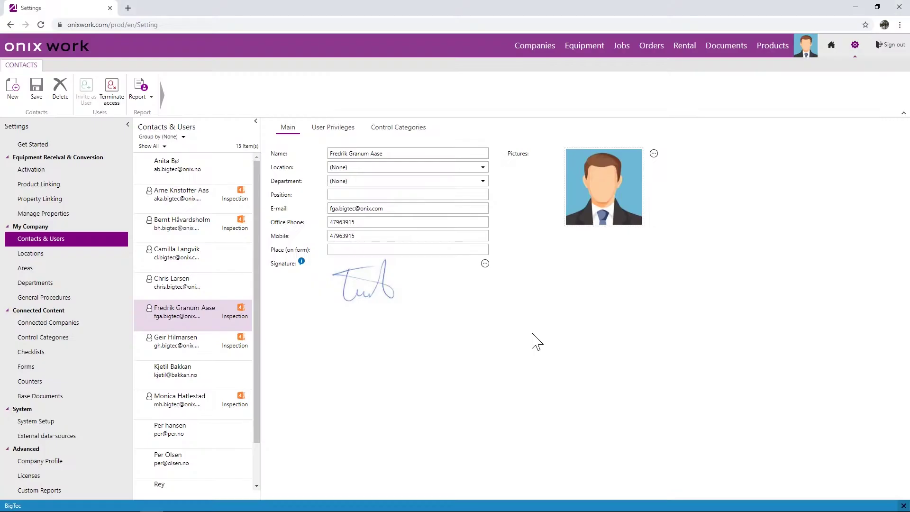
pyautogui.click(60, 441)
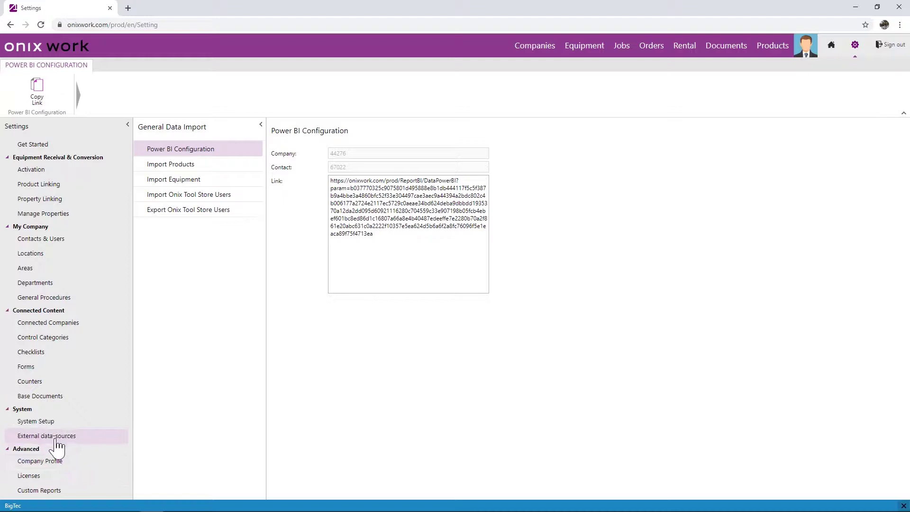
pyautogui.click(182, 200)
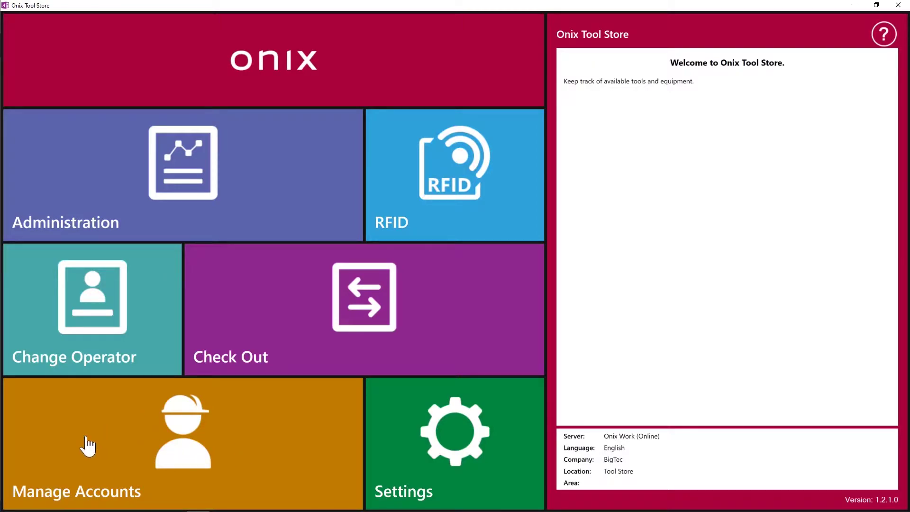
pyautogui.click(258, 451)
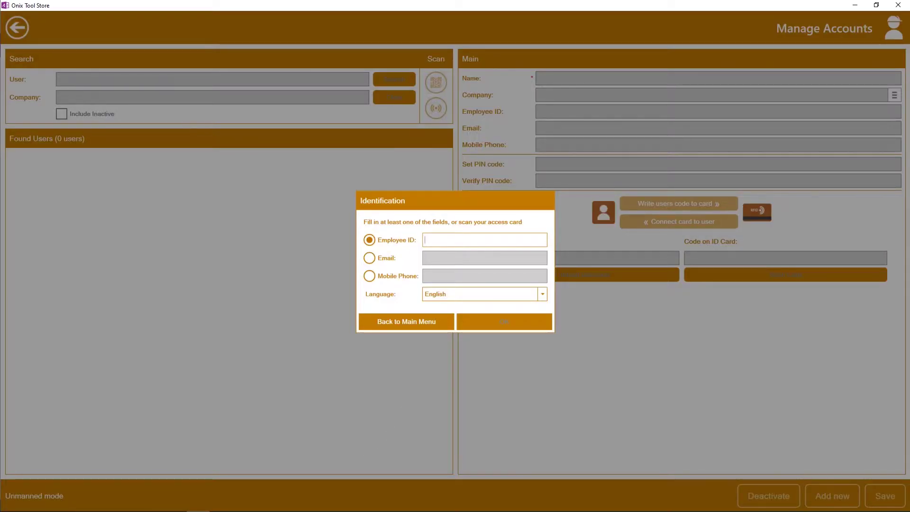
pyautogui.click(435, 240)
pyautogui.click(414, 325)
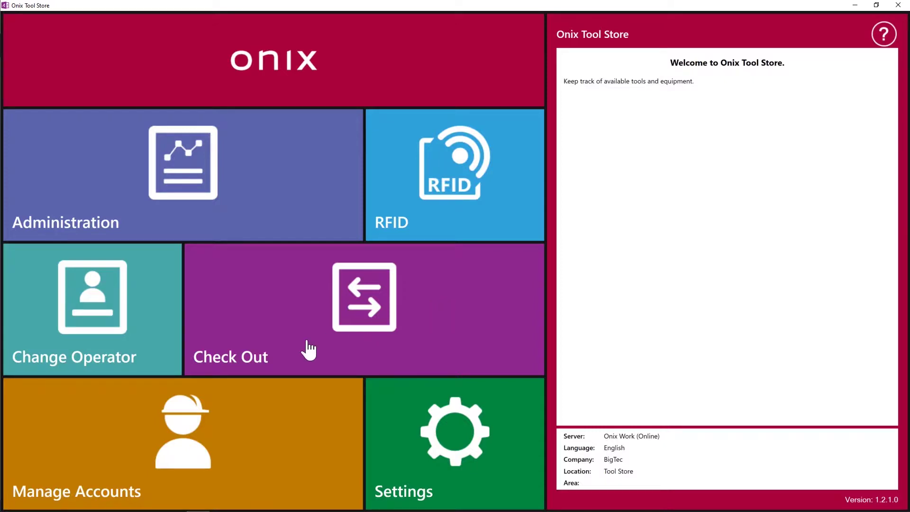
# - Switch to Manned mode and sign in the selected operator with their password
pyautogui.click(96, 305)
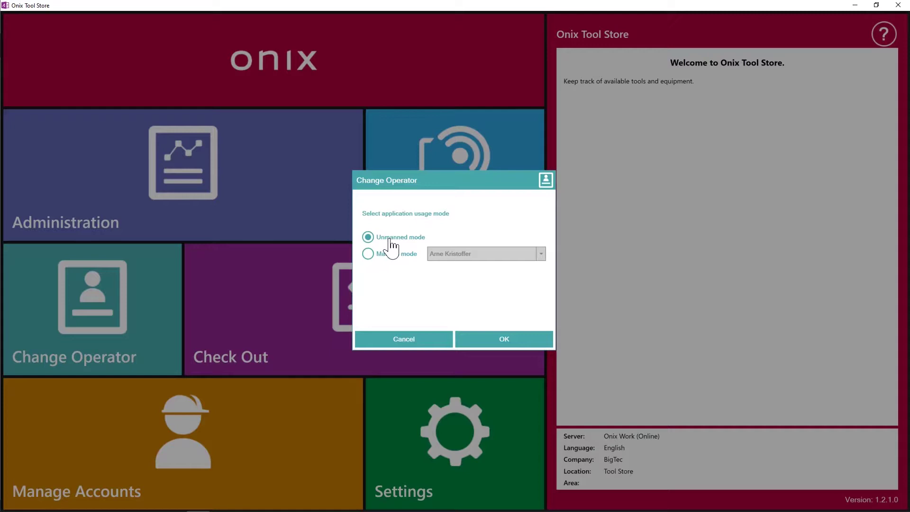
pyautogui.click(370, 260)
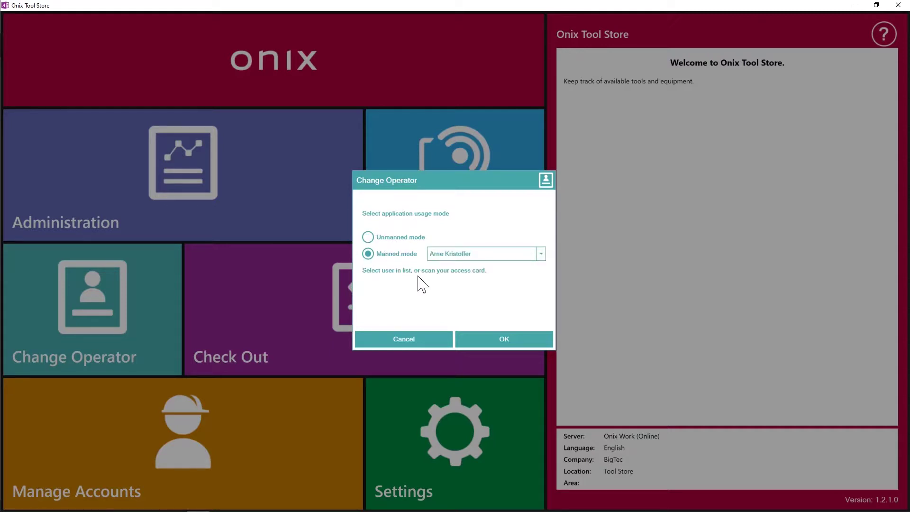
pyautogui.click(489, 255)
pyautogui.click(498, 349)
pyautogui.click(506, 342)
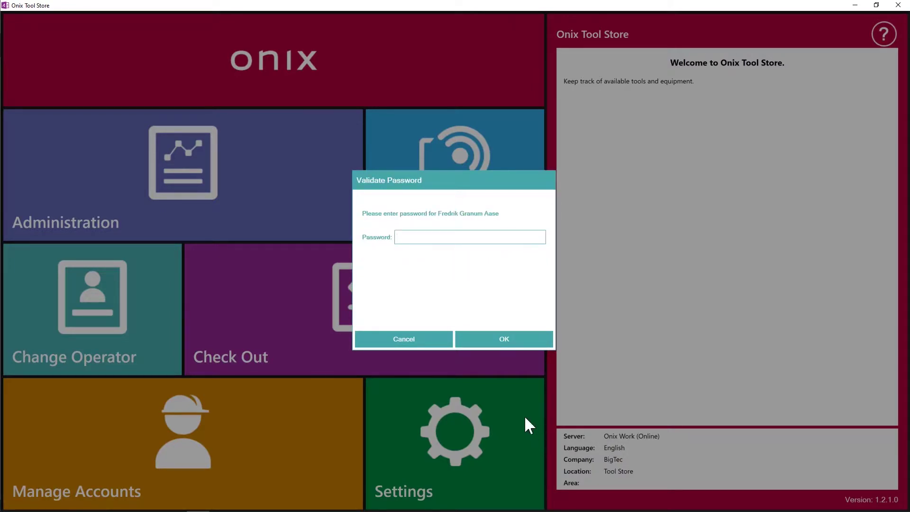
pyautogui.write('password')
pyautogui.press('Return')
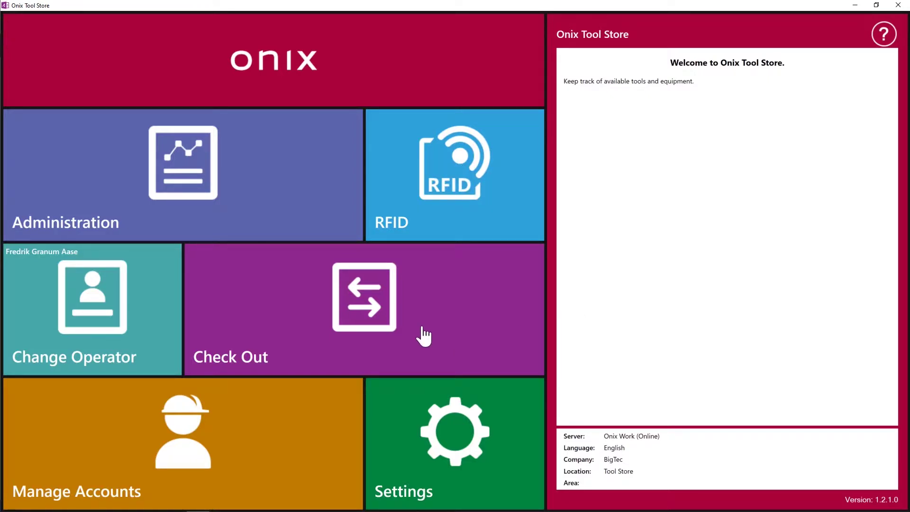
# - Enter Check Out with the employee ID, cancelling Create Account and resubmitting the corrected ID
pyautogui.click(374, 315)
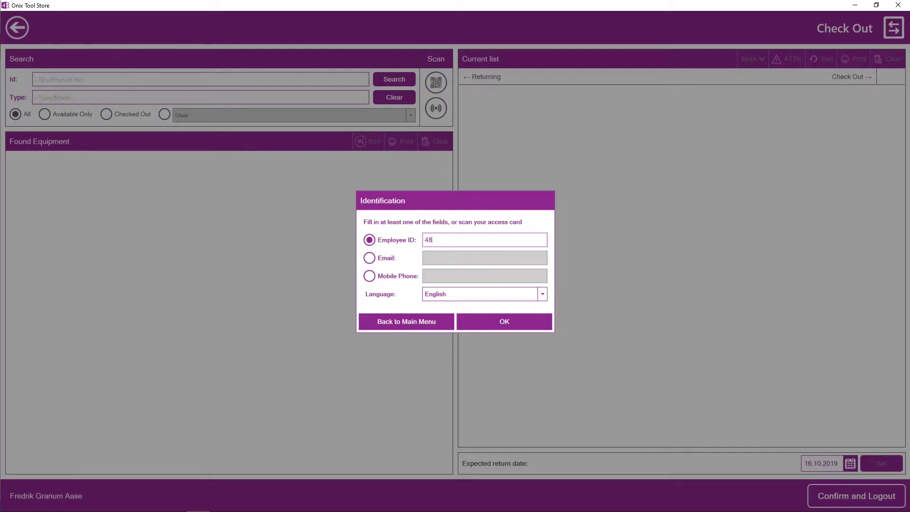
pyautogui.press('Return')
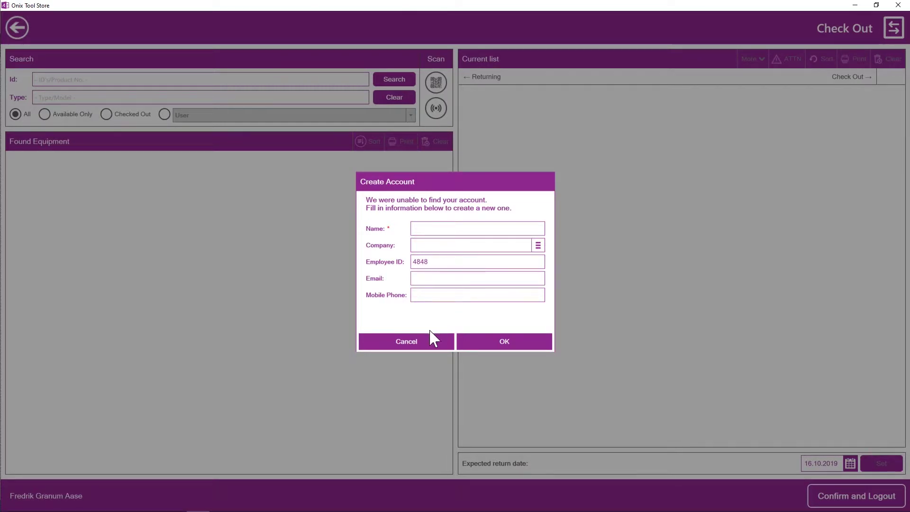
pyautogui.click(406, 342)
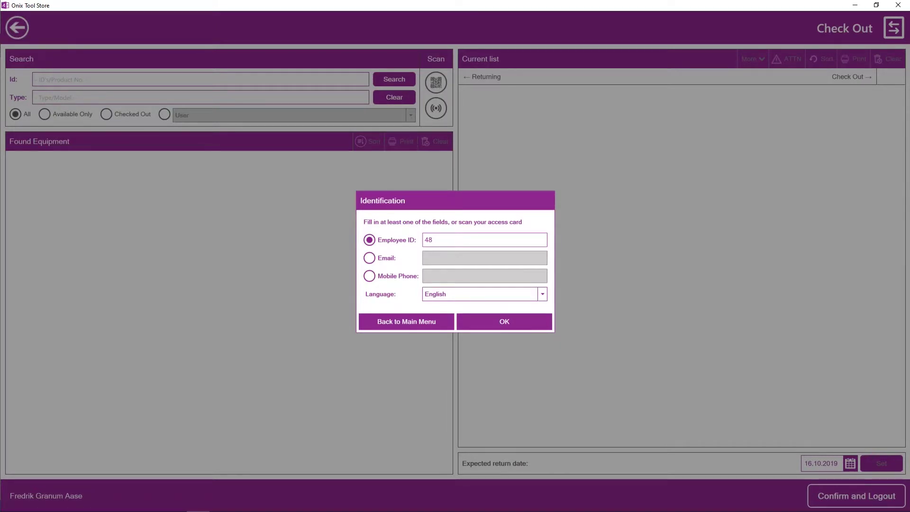
pyautogui.press('Return')
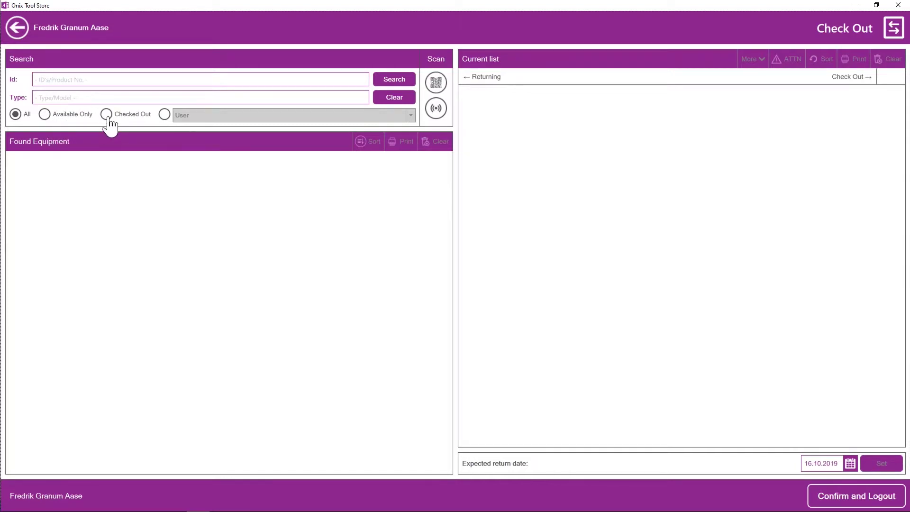
# - Search equipment with the User filter field and Available Only, listing 47 items
pyautogui.click(165, 118)
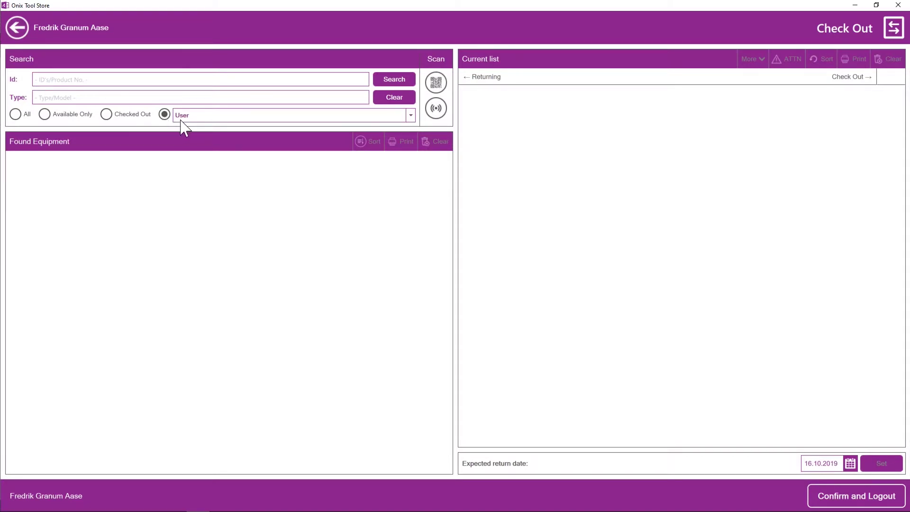
pyautogui.click(183, 118)
pyautogui.click(391, 133)
pyautogui.click(45, 116)
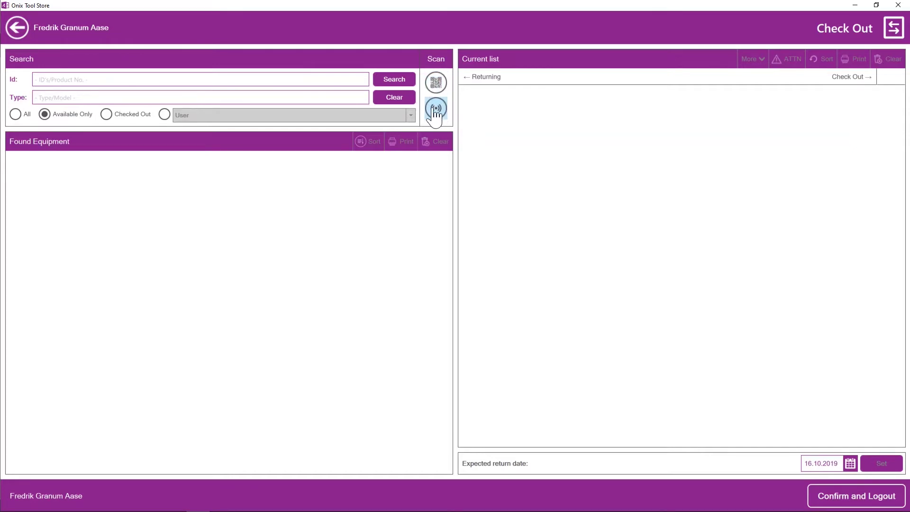
pyautogui.click(396, 83)
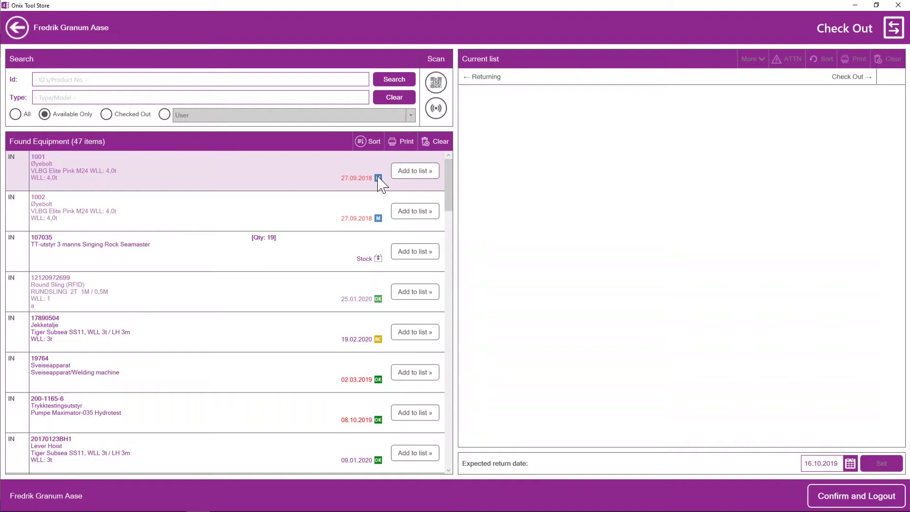
pyautogui.moveTo(451, 192)
pyautogui.mouseDown()
pyautogui.moveTo(454, 250)
pyautogui.moveTo(451, 186)
pyautogui.mouseUp()
pyautogui.click(406, 257)
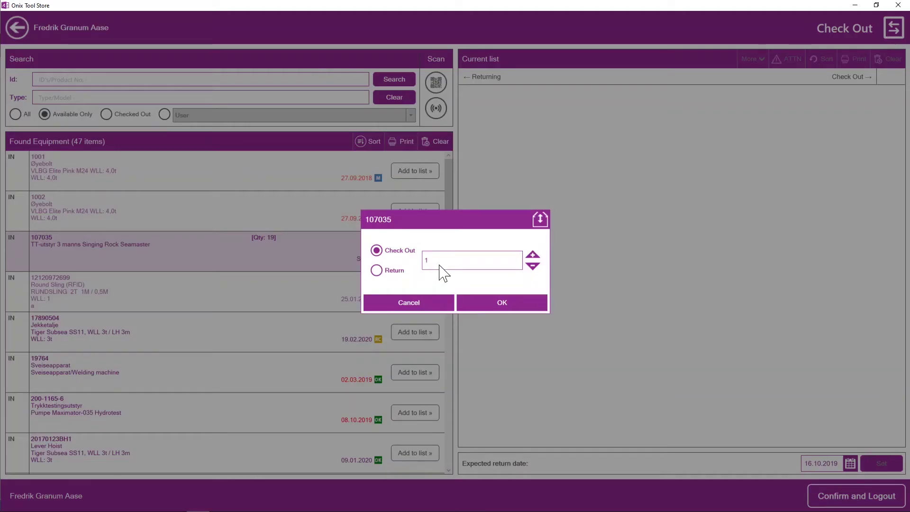
pyautogui.write('2')
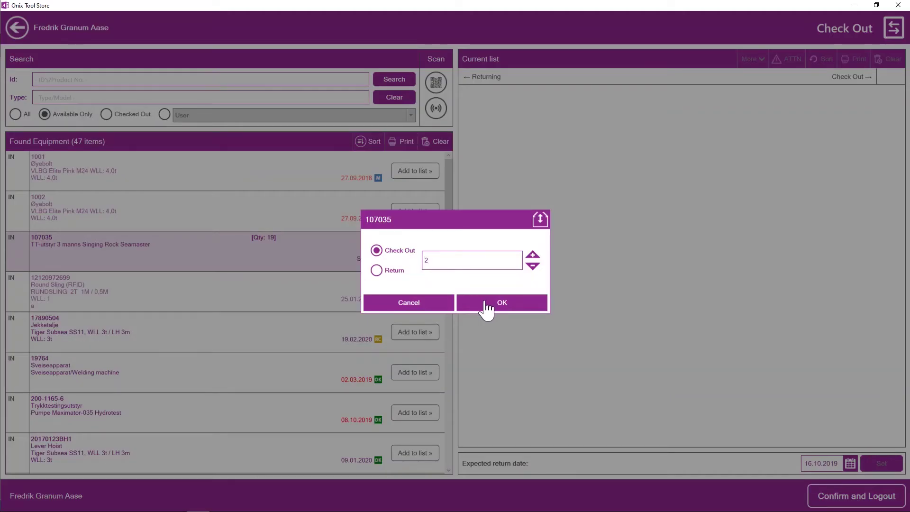
pyautogui.click(486, 303)
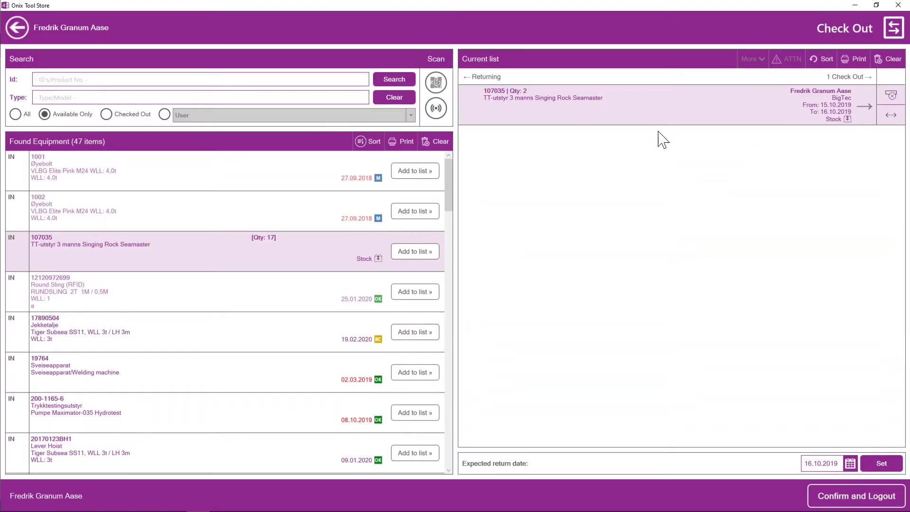
pyautogui.click(243, 290)
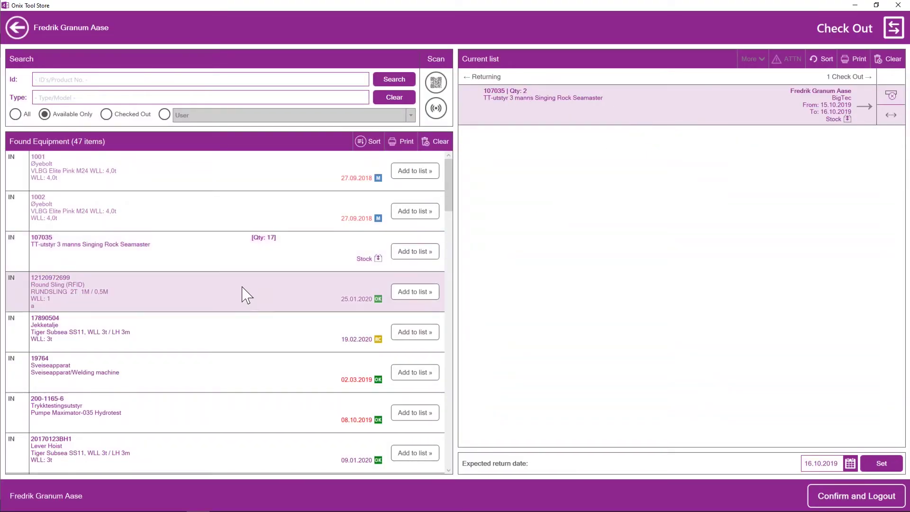
pyautogui.click(406, 295)
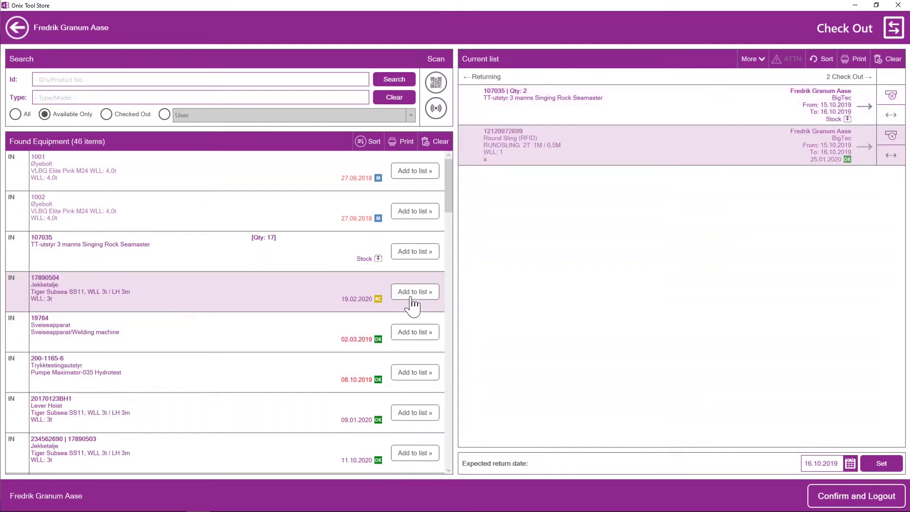
# - Add the 6010745 Muttertrekker, then confirm the check-out and log out
pyautogui.click(244, 380)
pyautogui.scroll(-5, 272, 414)
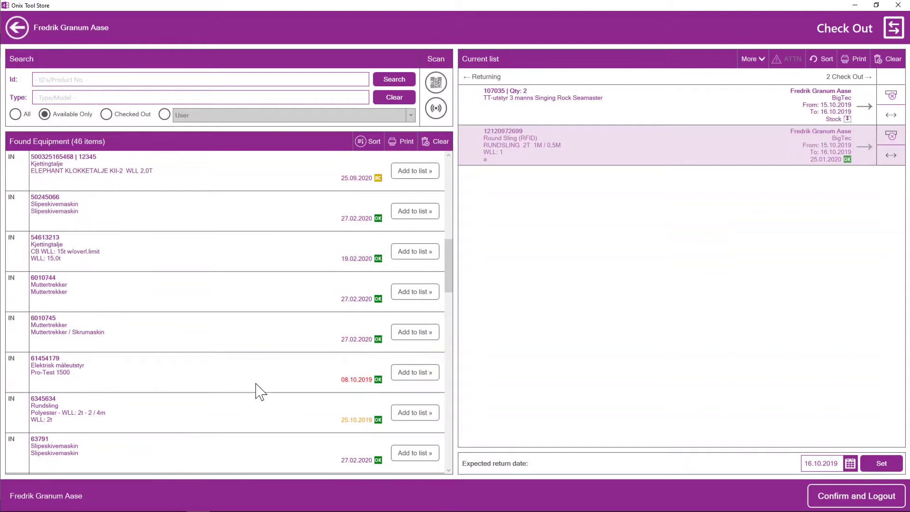
pyautogui.click(243, 344)
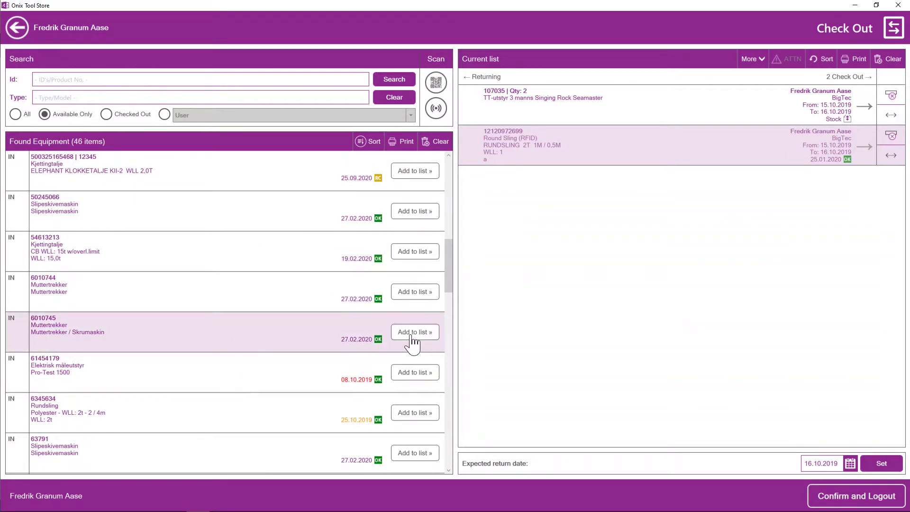
pyautogui.click(429, 375)
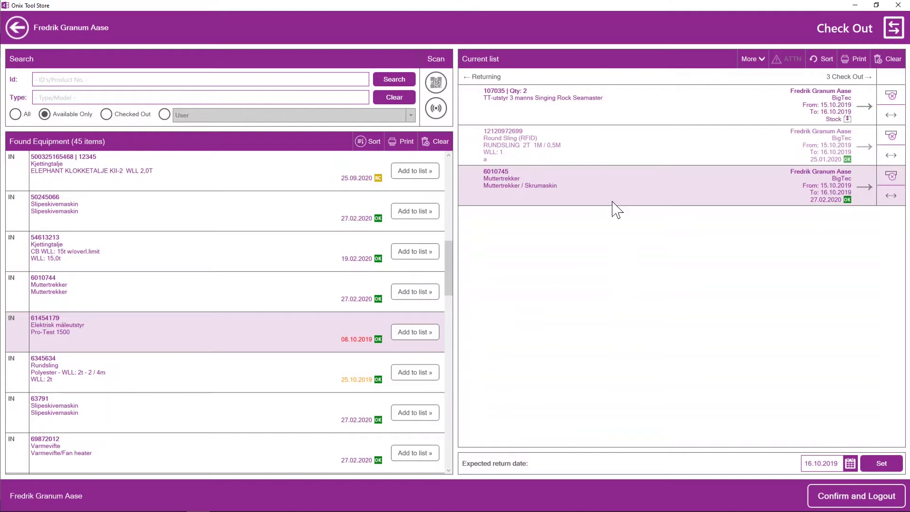
pyautogui.click(859, 505)
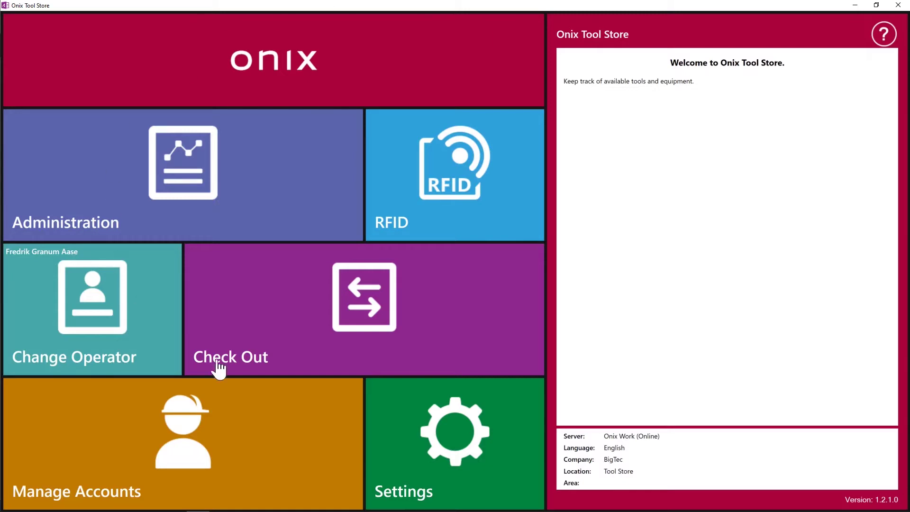
# - Set Start in to Check Out in Settings and return to the main menu
pyautogui.click(453, 462)
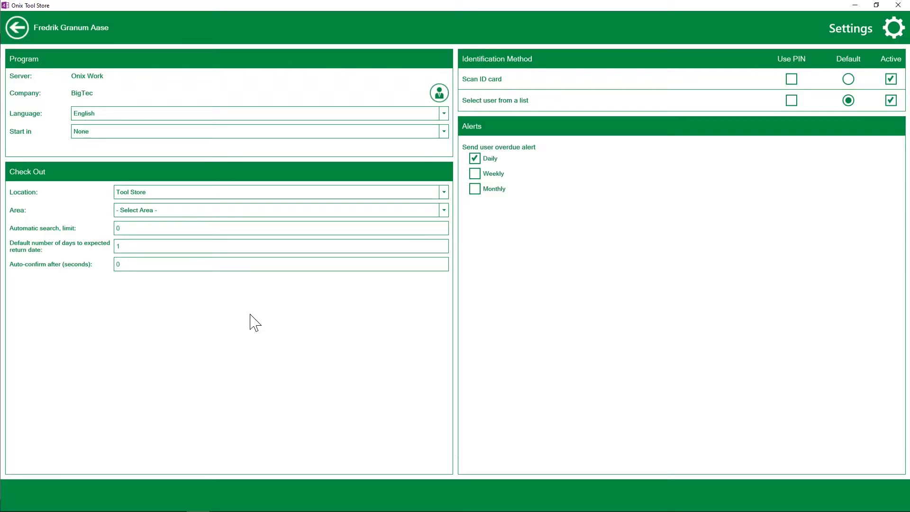
pyautogui.click(91, 135)
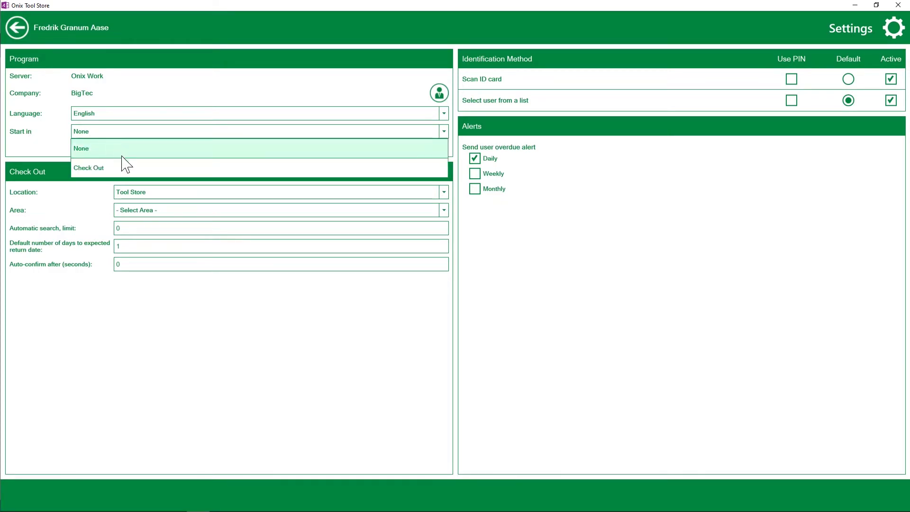
pyautogui.click(122, 164)
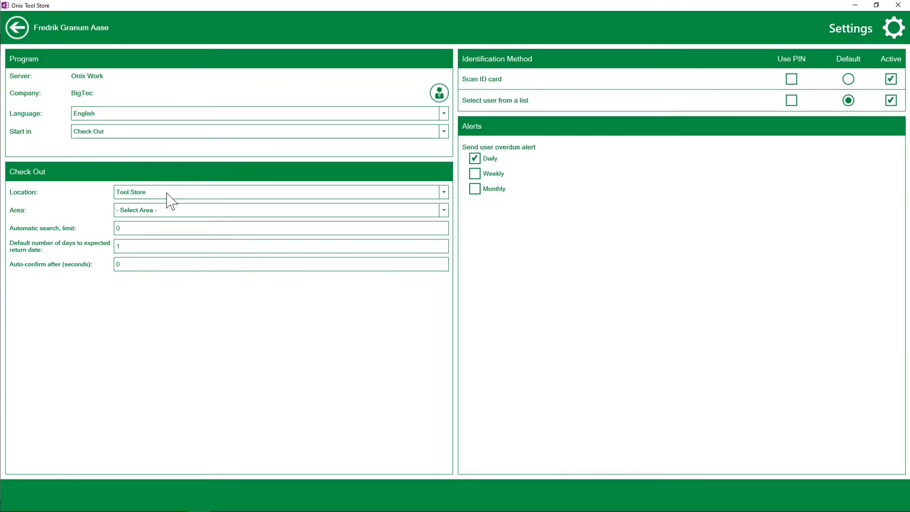
pyautogui.click(18, 27)
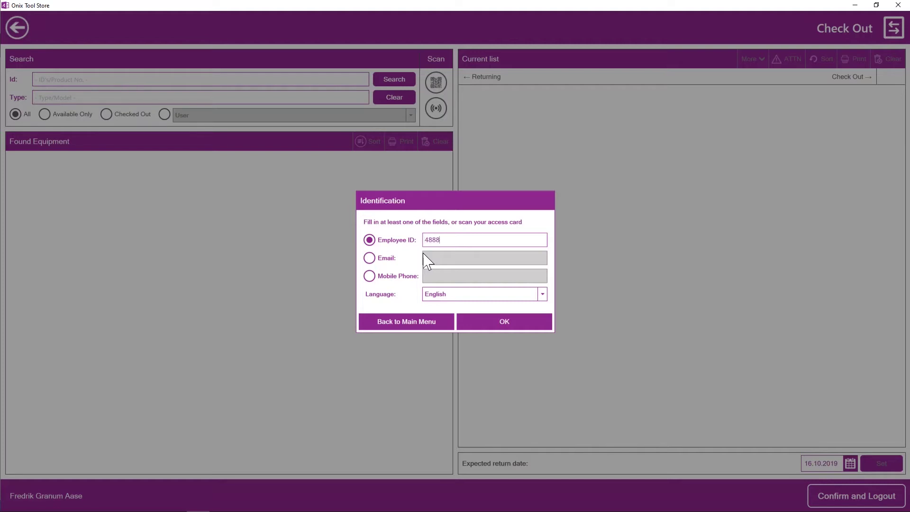
# - Sign in with the employee ID and search equipment filtered by User
pyautogui.press('Return')
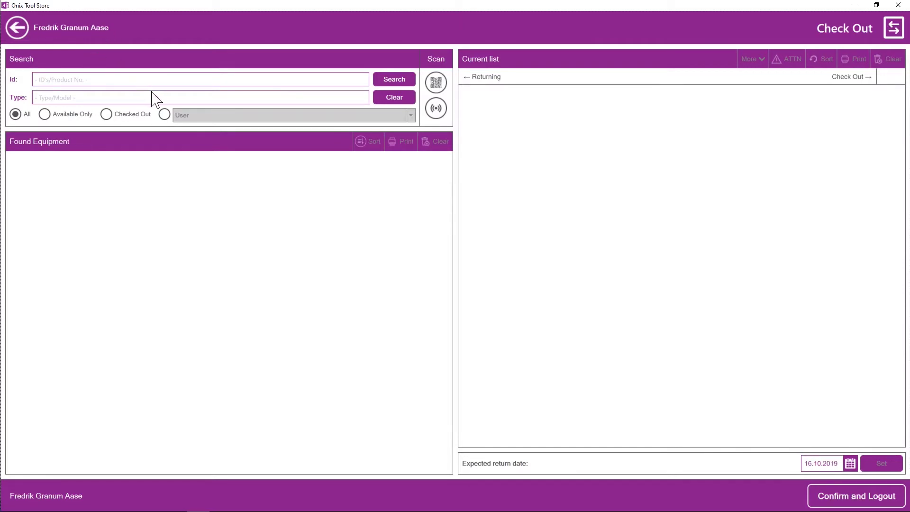
pyautogui.click(166, 116)
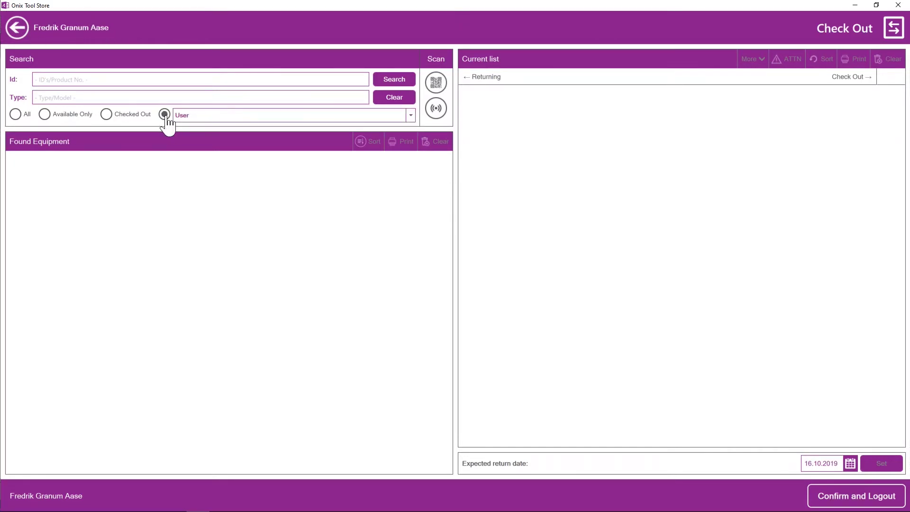
pyautogui.click(400, 81)
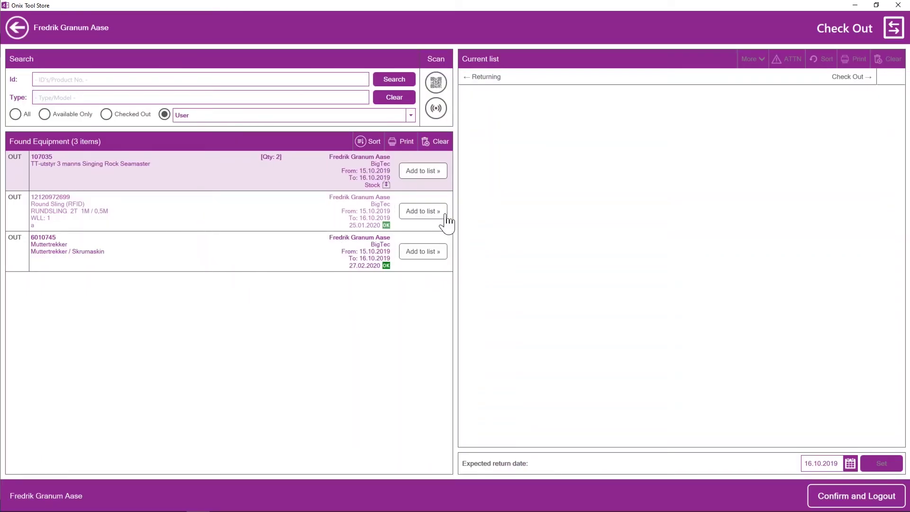
# - Add 107035 (quantity 2), the Round Sling and Muttertrekker 6010745 to the returning list
pyautogui.click(433, 169)
pyautogui.click(434, 304)
pyautogui.click(433, 171)
pyautogui.click(484, 305)
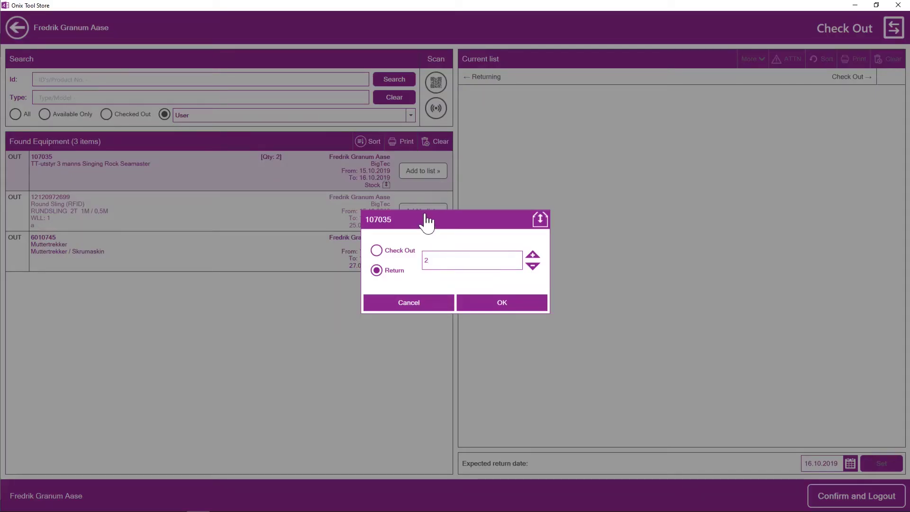
pyautogui.click(426, 173)
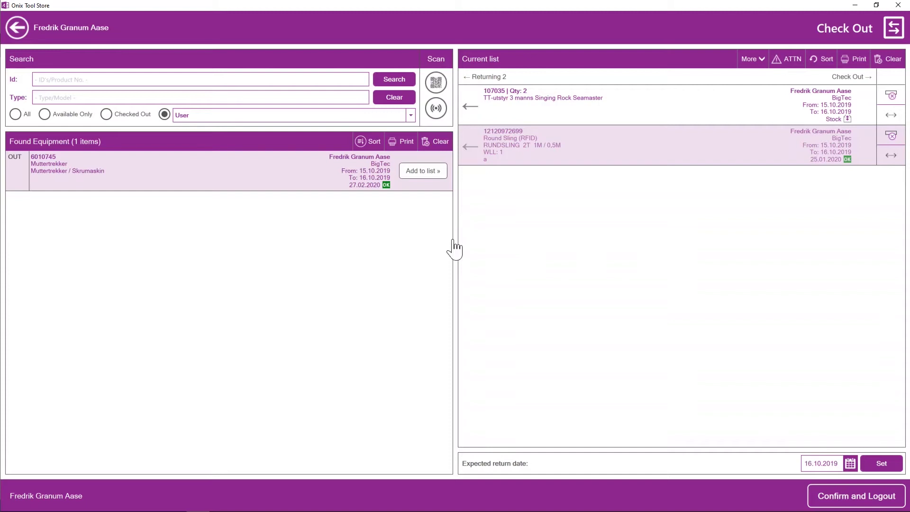
pyautogui.moveTo(454, 246); pyautogui.dragTo(464, 274)
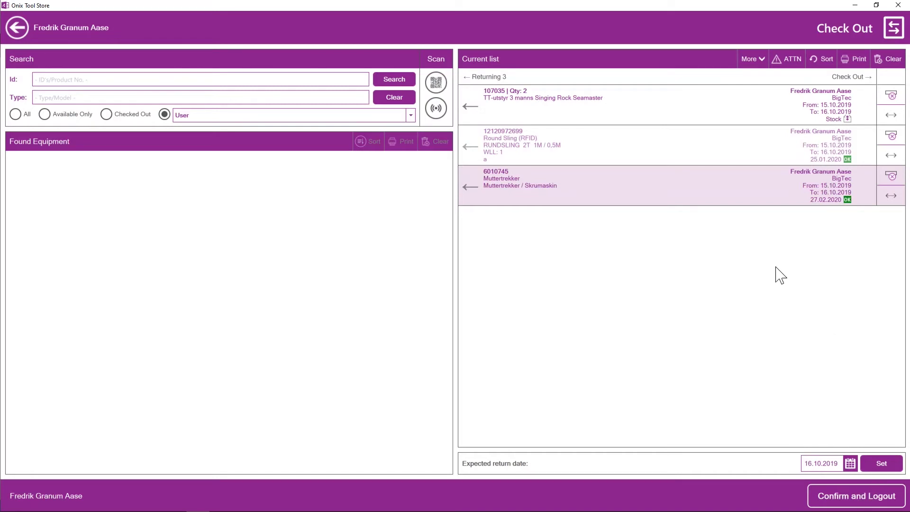
# - Flag the Round Sling as Needs Service via ATTN, then confirm the returns and log out
pyautogui.click(690, 156)
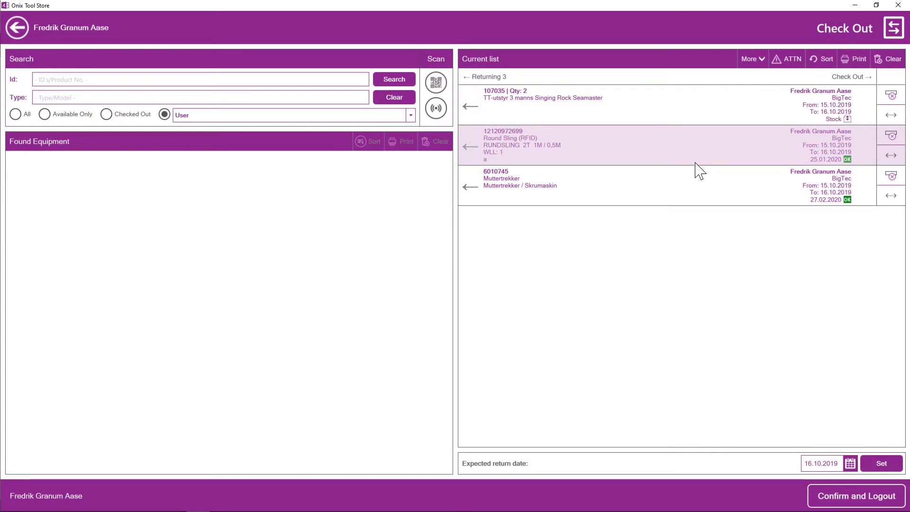
pyautogui.click(788, 61)
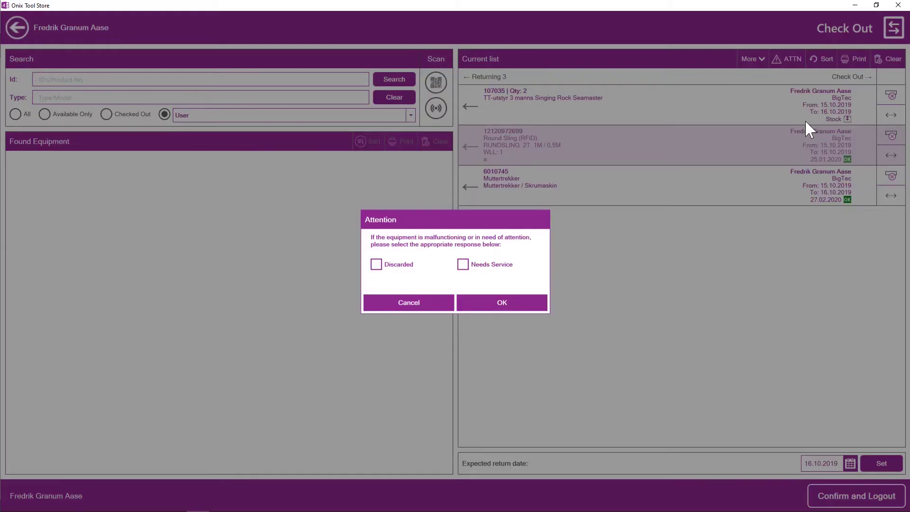
pyautogui.click(463, 266)
pyautogui.click(497, 309)
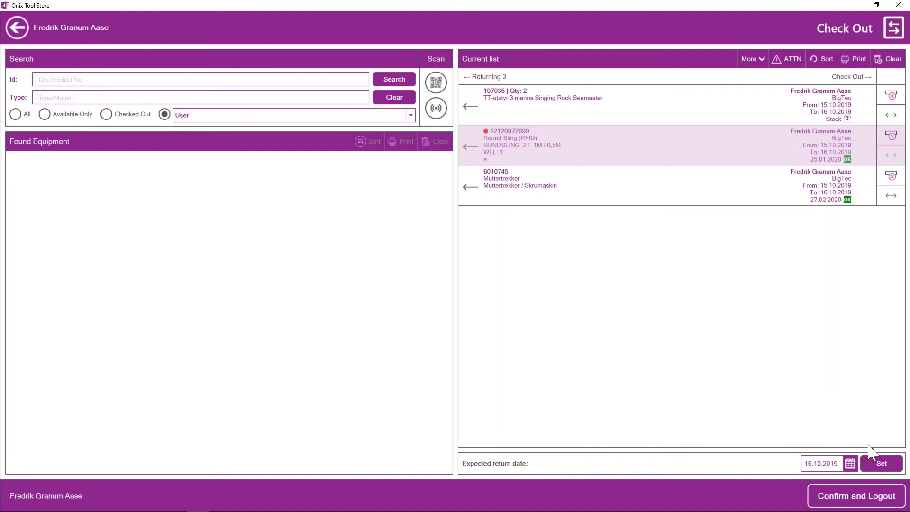
pyautogui.click(861, 498)
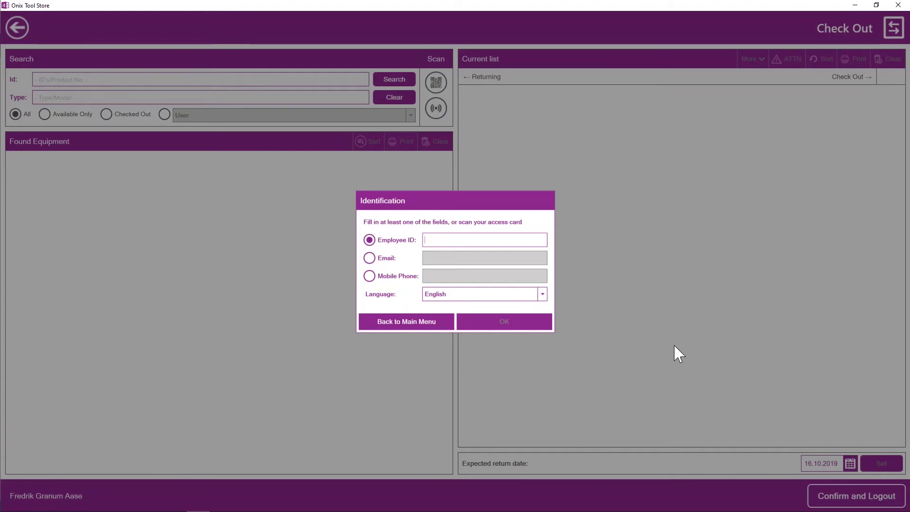
# - From Administration, search all equipment, show the Chart tab and create the Report for All Groups
pyautogui.click(419, 325)
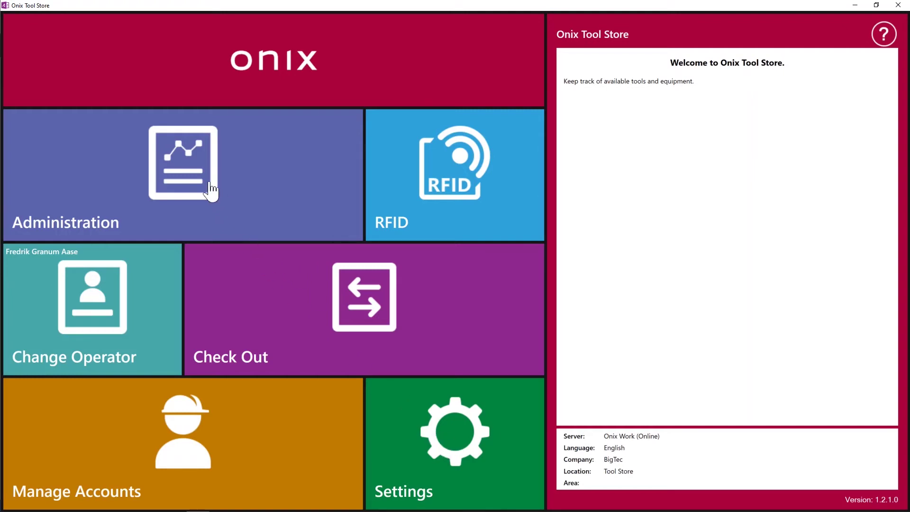
pyautogui.click(265, 219)
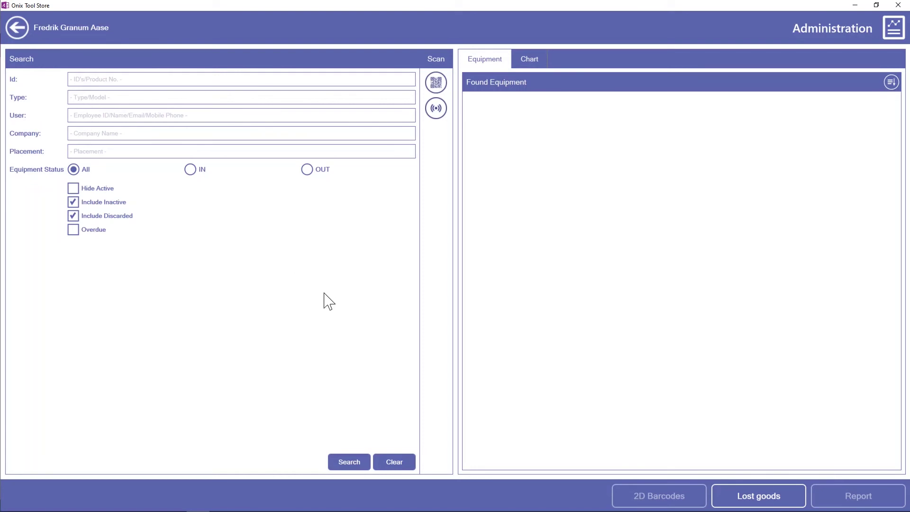
pyautogui.click(355, 465)
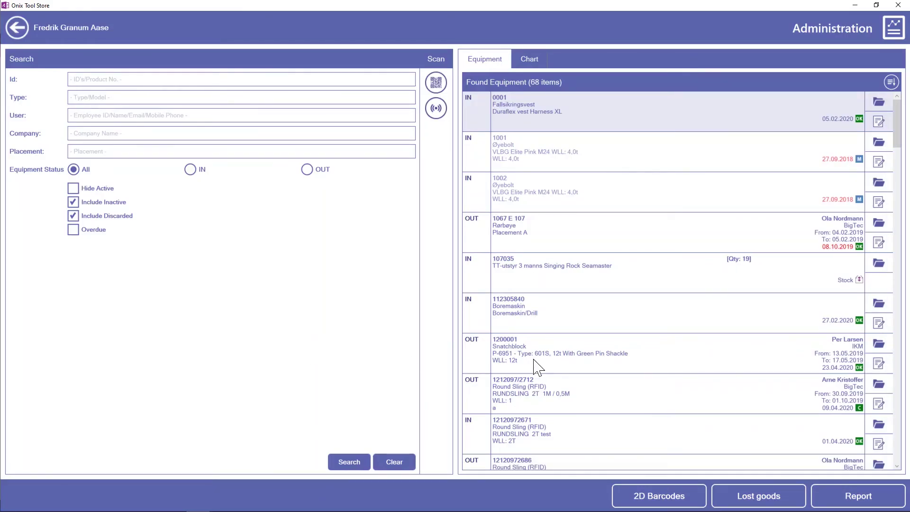
pyautogui.click(530, 60)
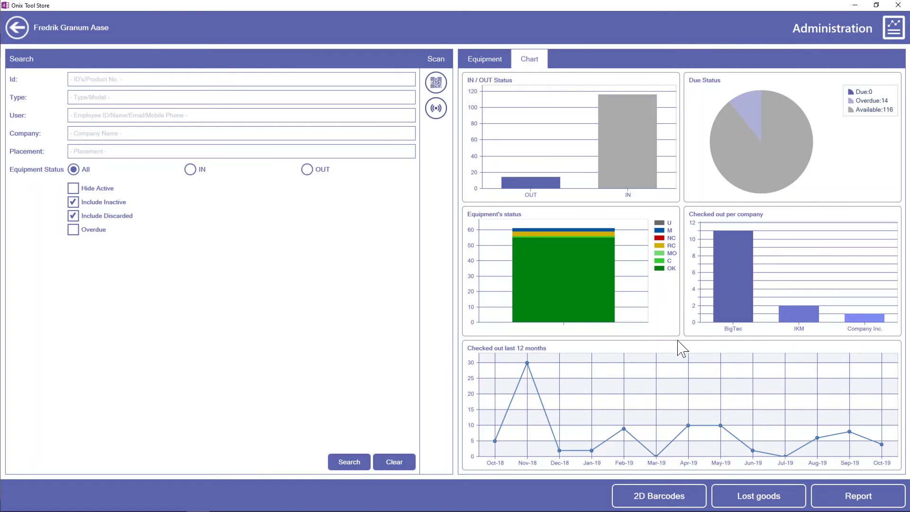
pyautogui.click(859, 496)
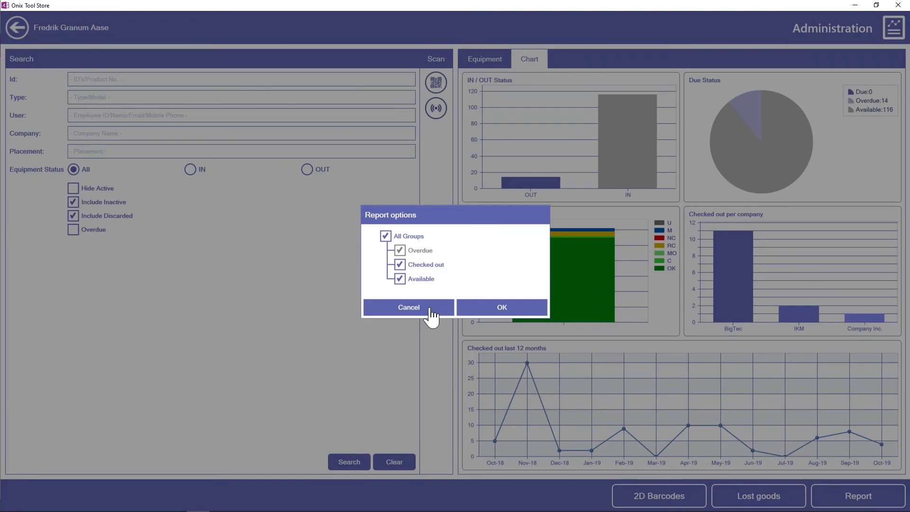
pyautogui.click(487, 313)
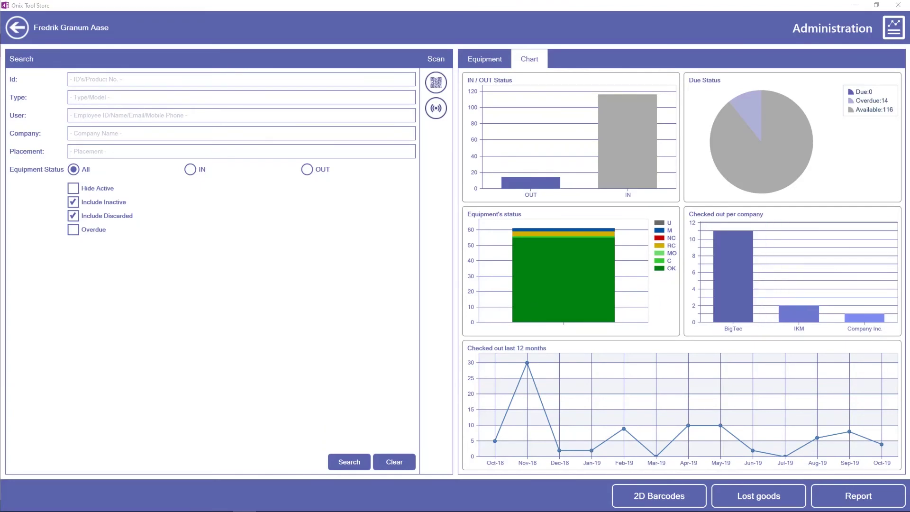
# - Maximize the Status Report in Acrobat, scroll through its overdue and available sections, then close Acrobat
pyautogui.moveTo(688, 73); pyautogui.dragTo(448, 72)
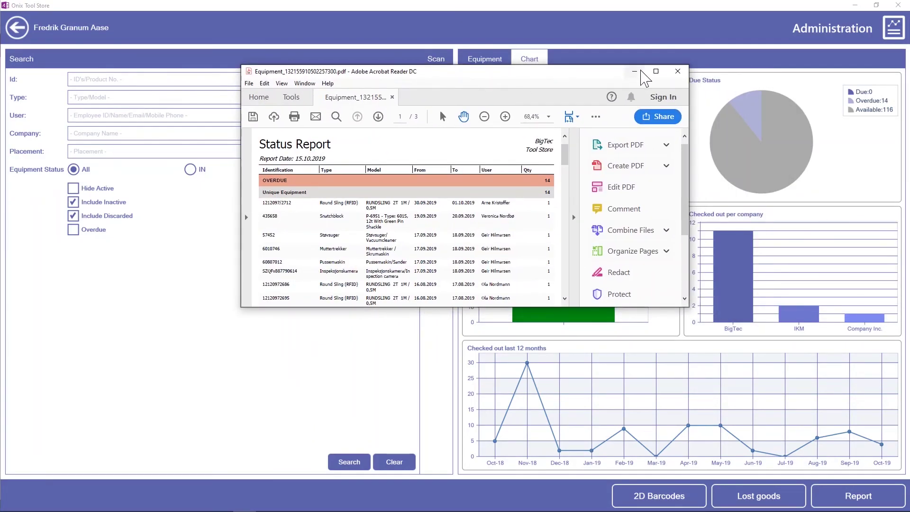
pyautogui.click(661, 73)
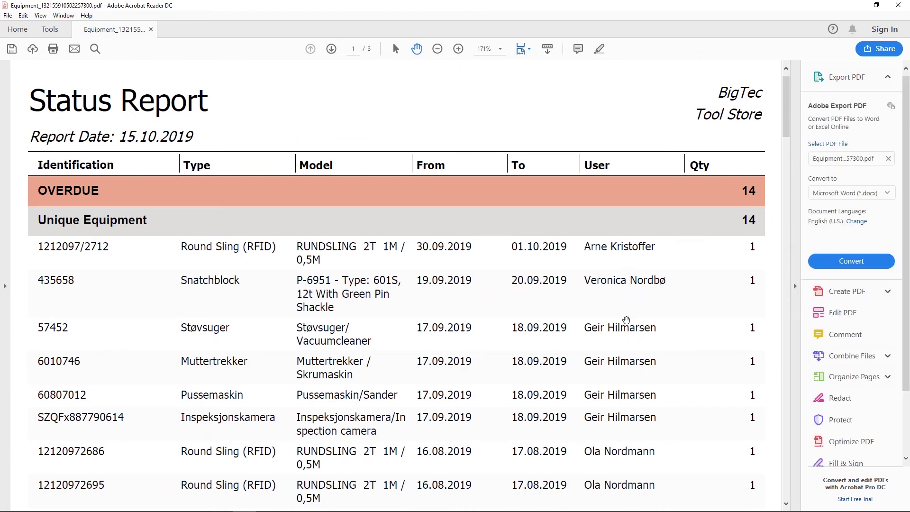
pyautogui.scroll(-10, 627, 320)
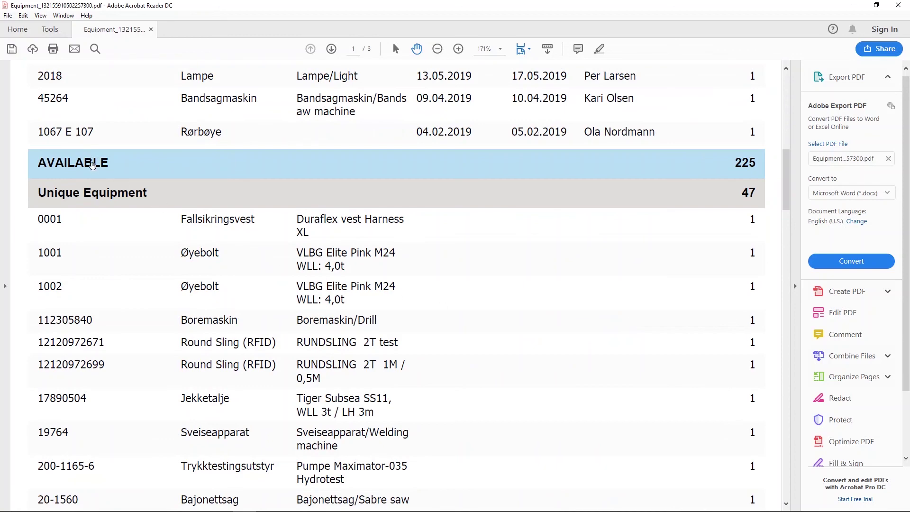
pyautogui.scroll(-8, 479, 226)
pyautogui.scroll(18, 479, 226)
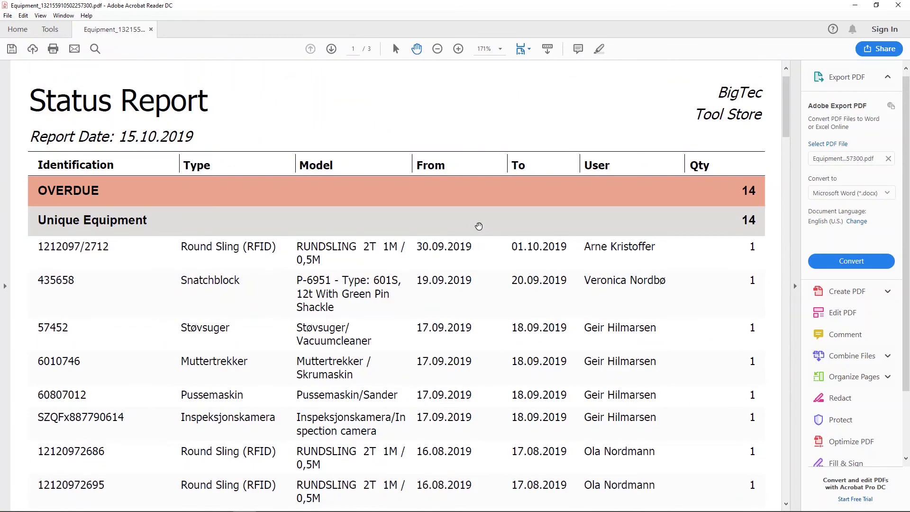
pyautogui.click(899, 5)
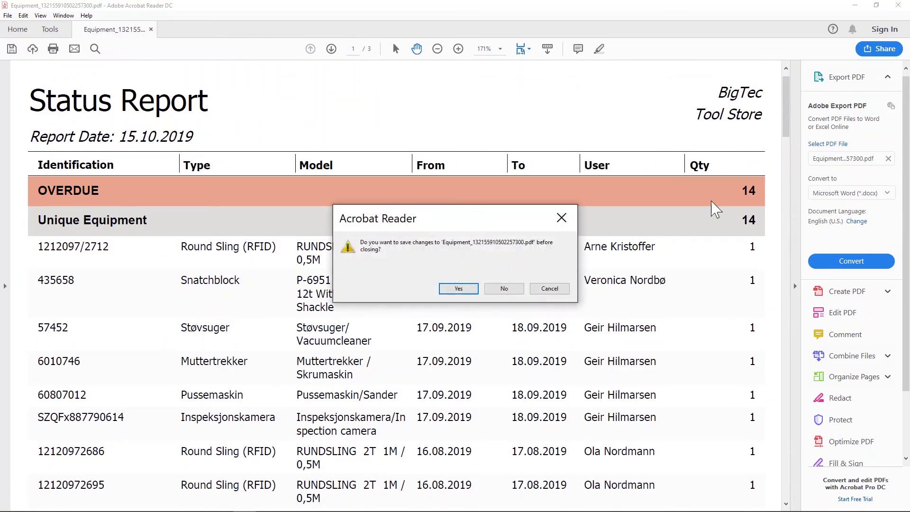
# - Discard the report without saving, leave Administration, and open Check Out at the empty employee ID prompt
pyautogui.click(502, 289)
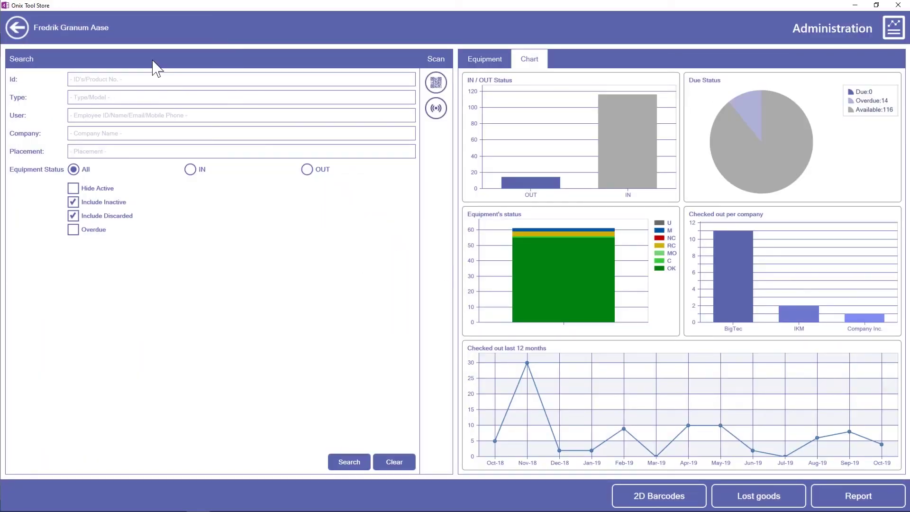
pyautogui.click(19, 29)
pyautogui.click(192, 215)
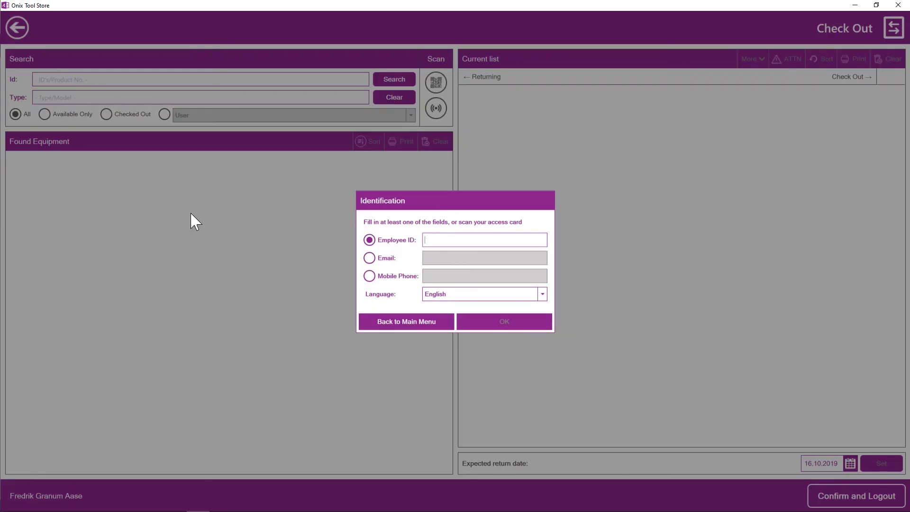